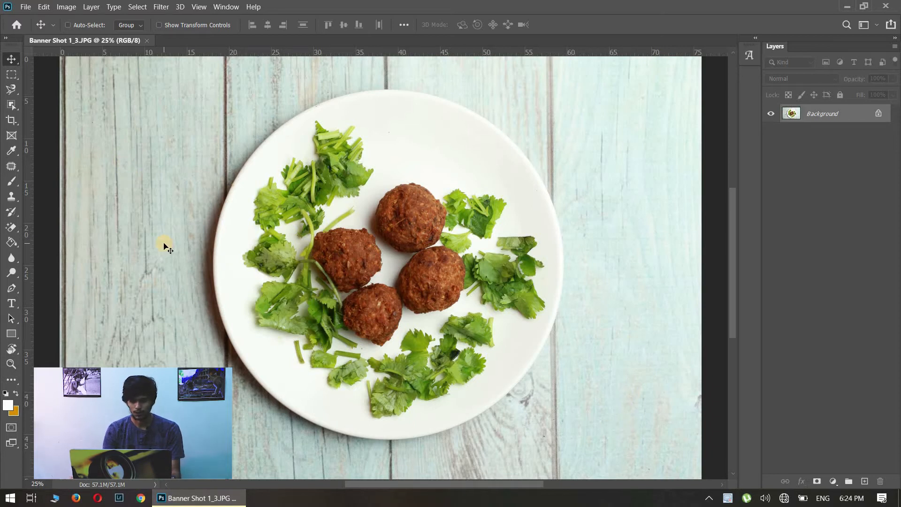
Open the image in Select and Mask and use the Overlay view mode.
key("ctrl+minus")
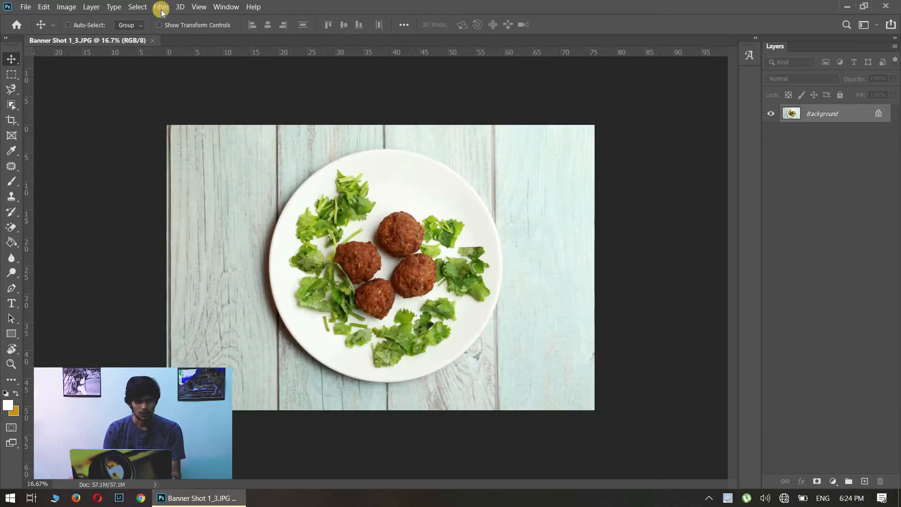
left_click(138, 7)
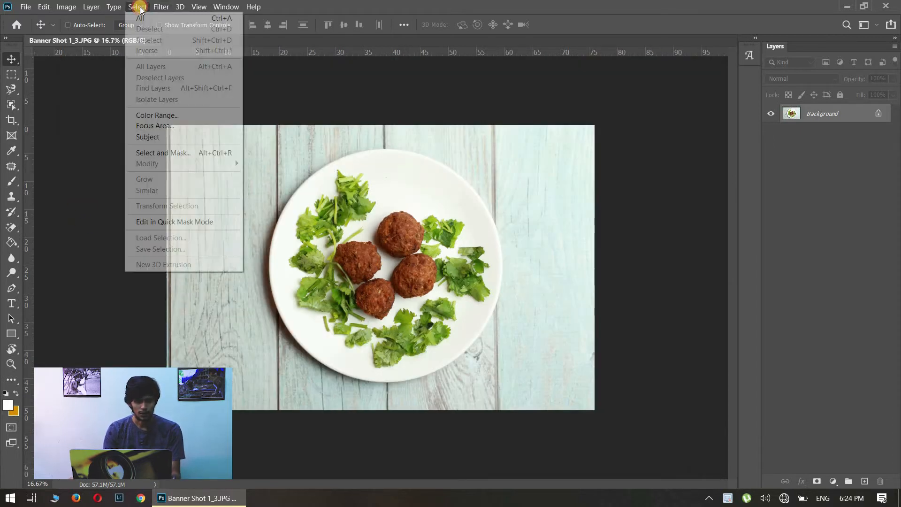
left_click(180, 153)
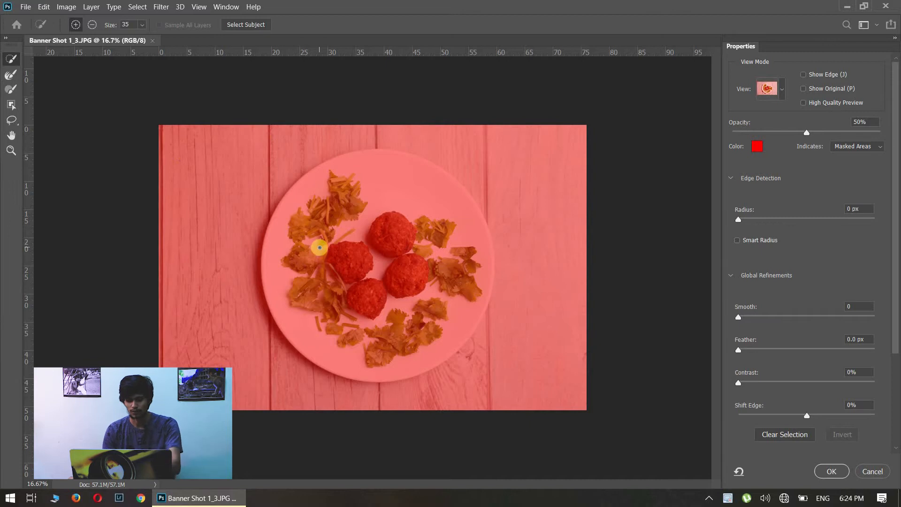
key("ctrl+plus")
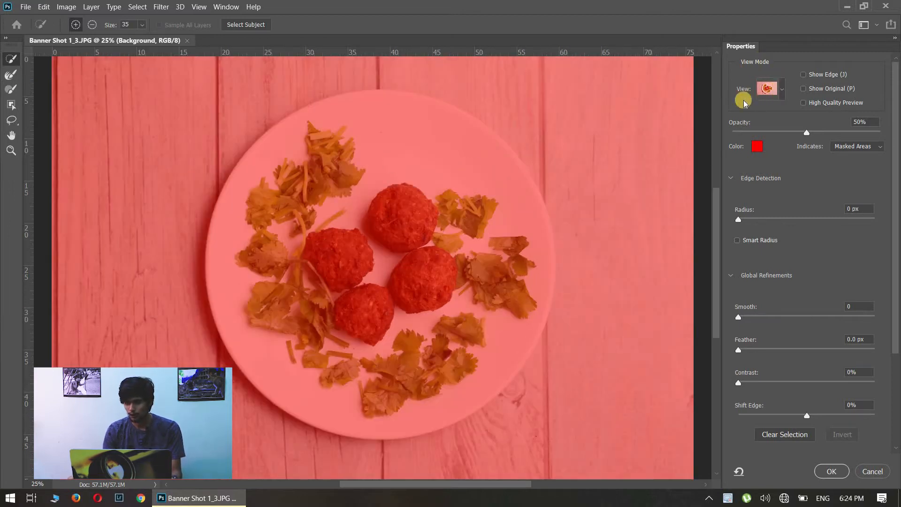
left_click(781, 90)
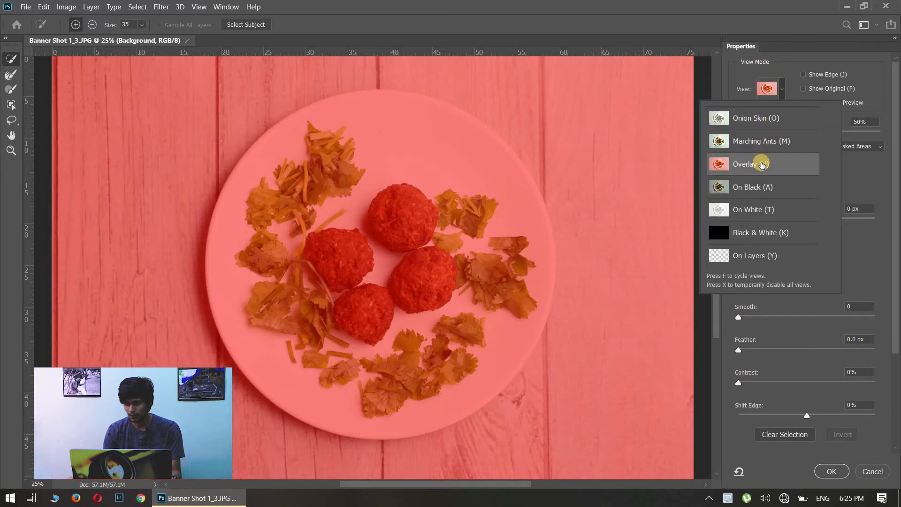
left_click(729, 165)
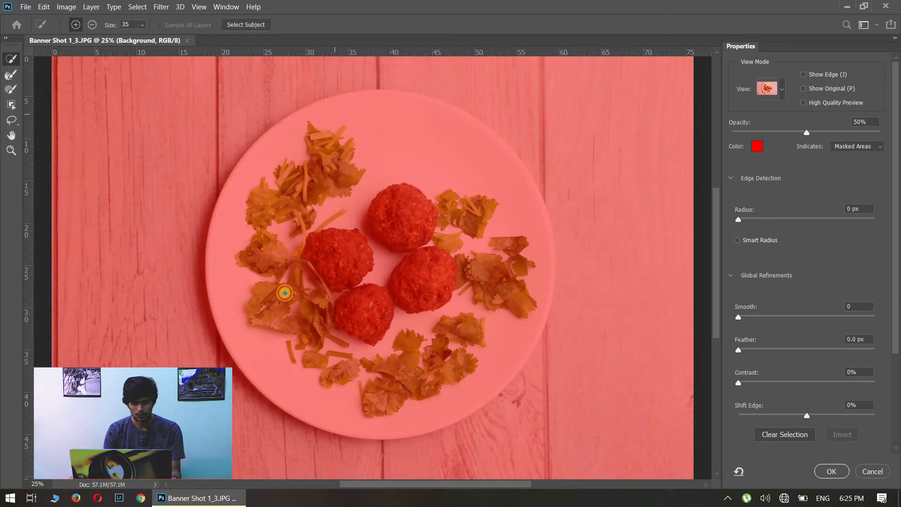
Select the whole plate with its meatballs and coriander leaves using the Quick Selection tool in add mode.
mouse_move(405, 382)
left_mouse_down()
mouse_move(452, 247)
mouse_move(440, 147)
mouse_move(406, 131)
left_mouse_up()
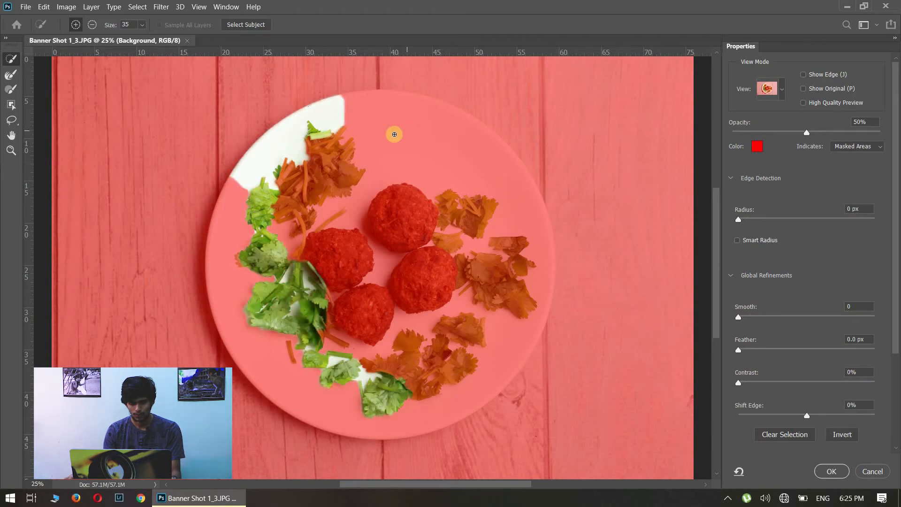
mouse_move(393, 128)
left_mouse_down()
mouse_move(422, 153)
mouse_move(486, 286)
left_mouse_up()
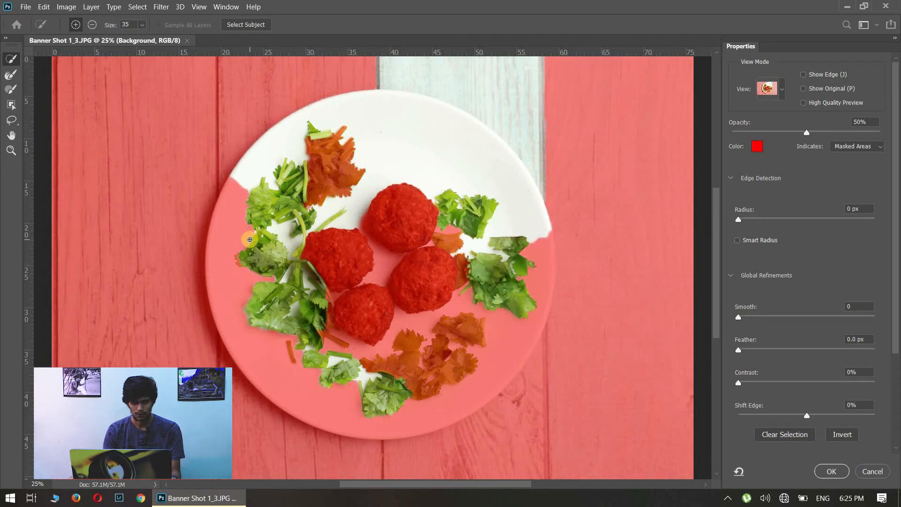
mouse_move(244, 242)
left_mouse_down()
mouse_move(283, 322)
mouse_move(367, 361)
left_mouse_up()
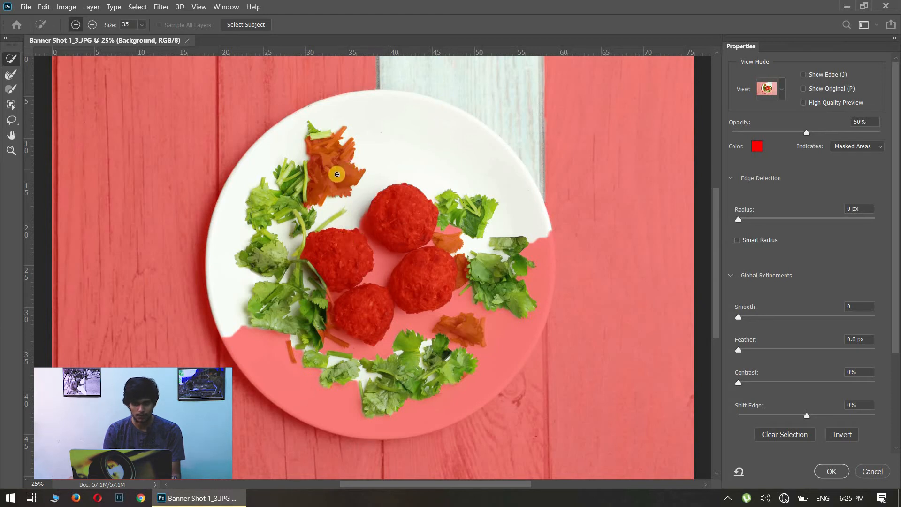
mouse_move(313, 288)
left_mouse_down()
mouse_move(289, 346)
mouse_move(274, 348)
mouse_move(290, 366)
mouse_move(407, 378)
left_mouse_up()
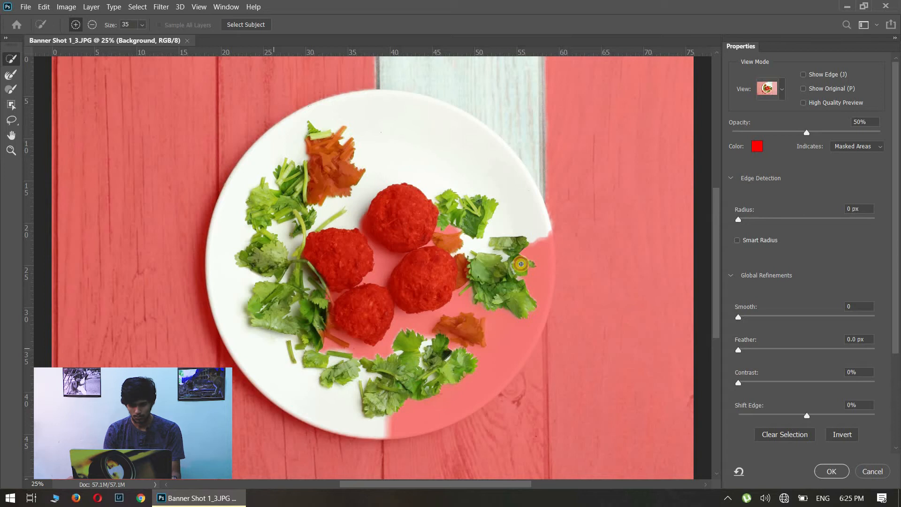
left_click_drag(498, 283, 492, 291)
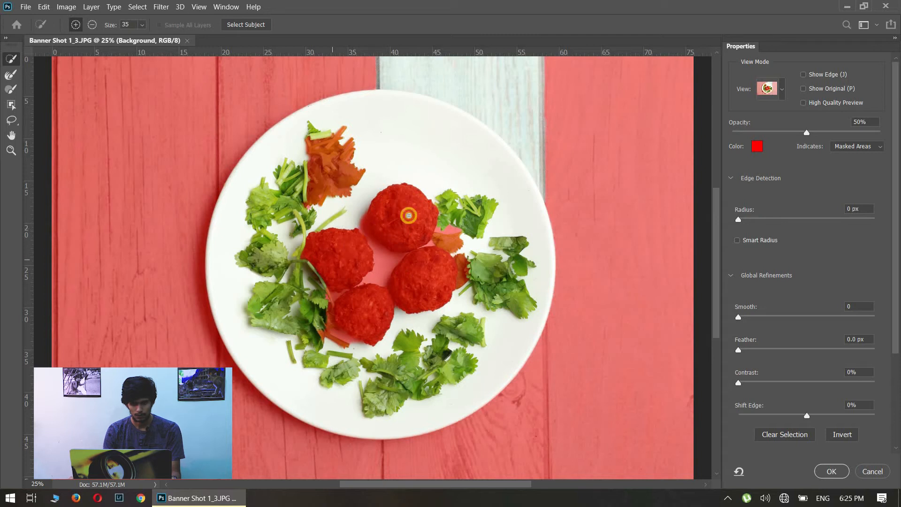
mouse_move(350, 317)
left_mouse_down()
mouse_move(408, 245)
mouse_move(418, 198)
mouse_move(389, 209)
left_mouse_up()
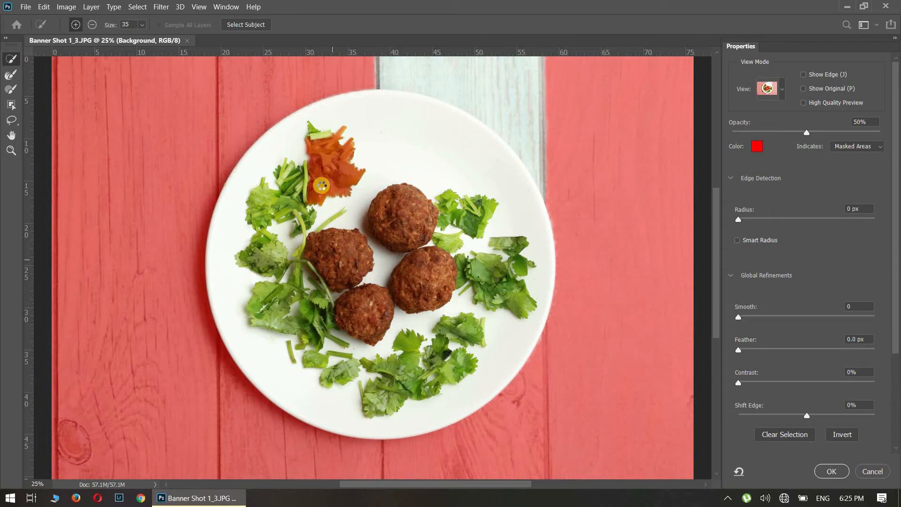
left_click_drag(322, 150, 328, 177)
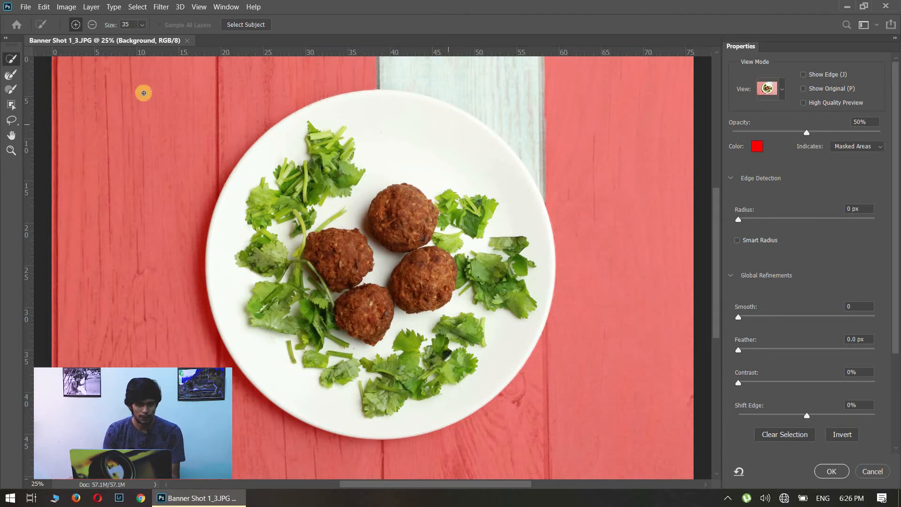
Subtract the wrongly selected wooden plank area above the plate and beside its edge from the selection.
left_click(93, 25)
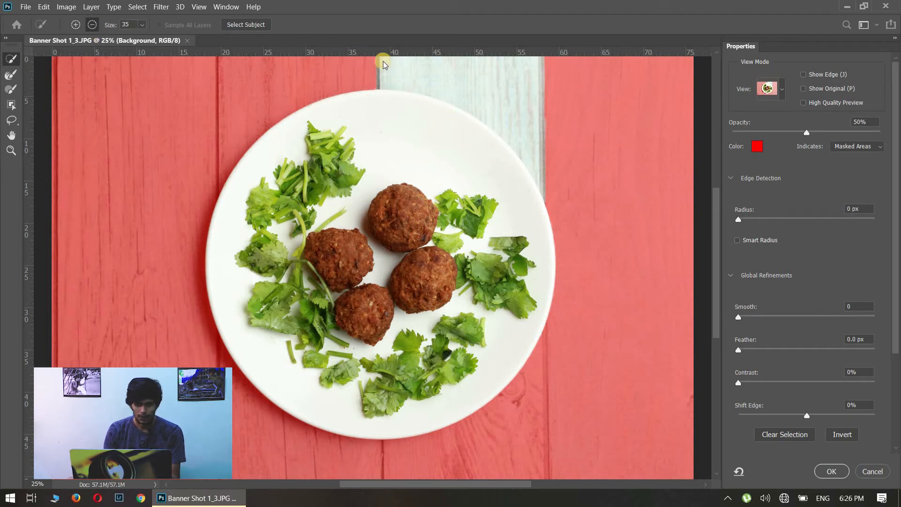
left_click_drag(449, 75, 534, 116)
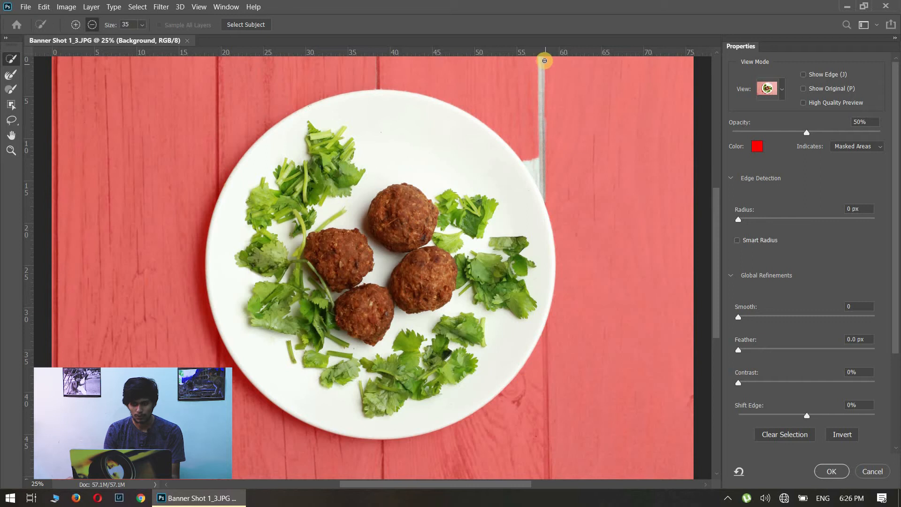
left_click_drag(544, 66, 558, 184)
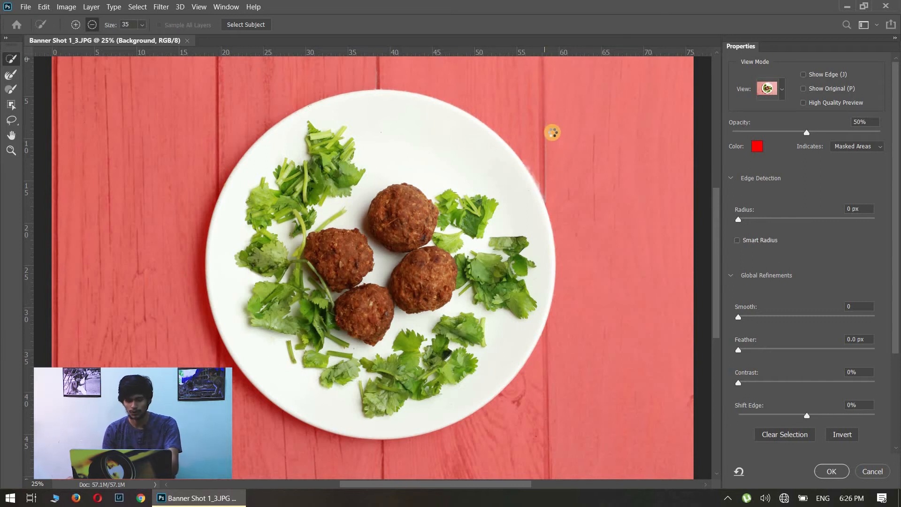
Inspect the plate's edge close up and subtract the leftover sliver along the plank seam above the plate.
key("ctrl+plus")
key("ctrl+plus")
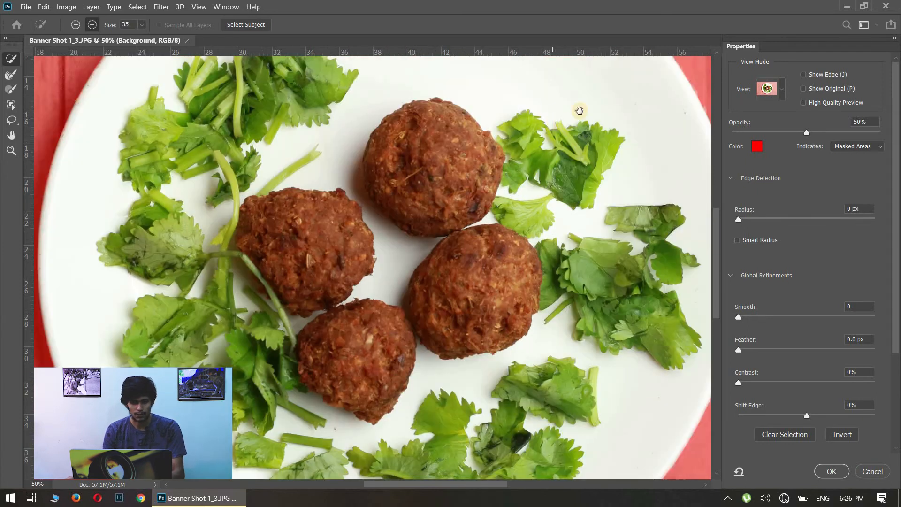
left_click_drag(580, 110, 410, 207)
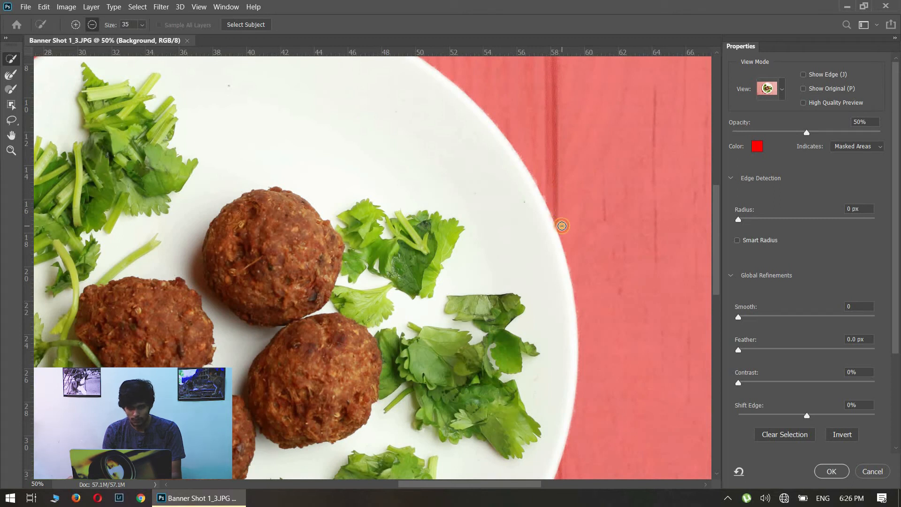
left_click_drag(499, 188, 650, 388)
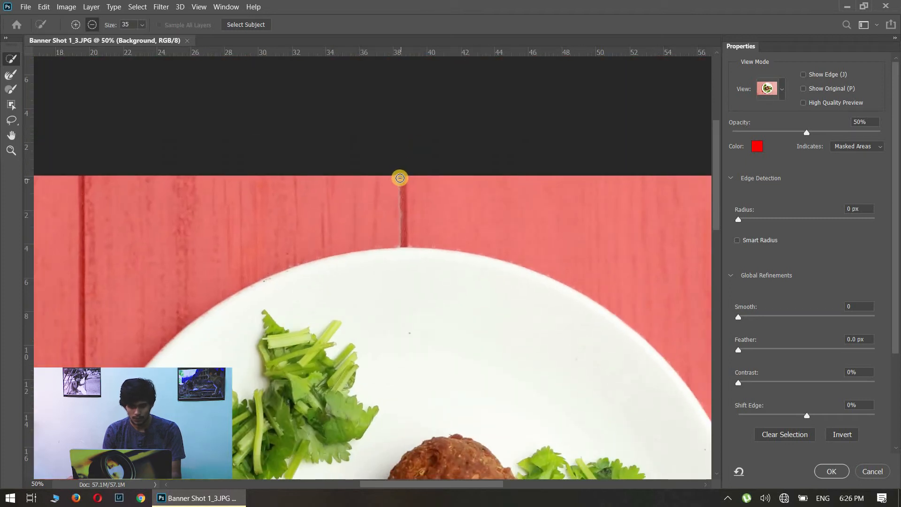
left_click_drag(398, 178, 404, 243)
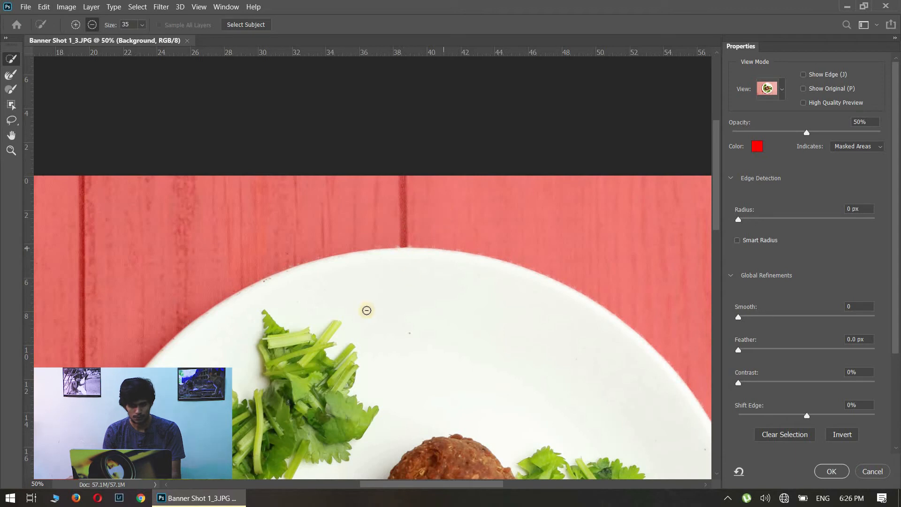
left_click_drag(331, 331, 377, 77)
mouse_move(336, 269)
left_mouse_down()
mouse_move(338, 189)
mouse_move(411, 298)
mouse_move(353, 247)
left_mouse_up()
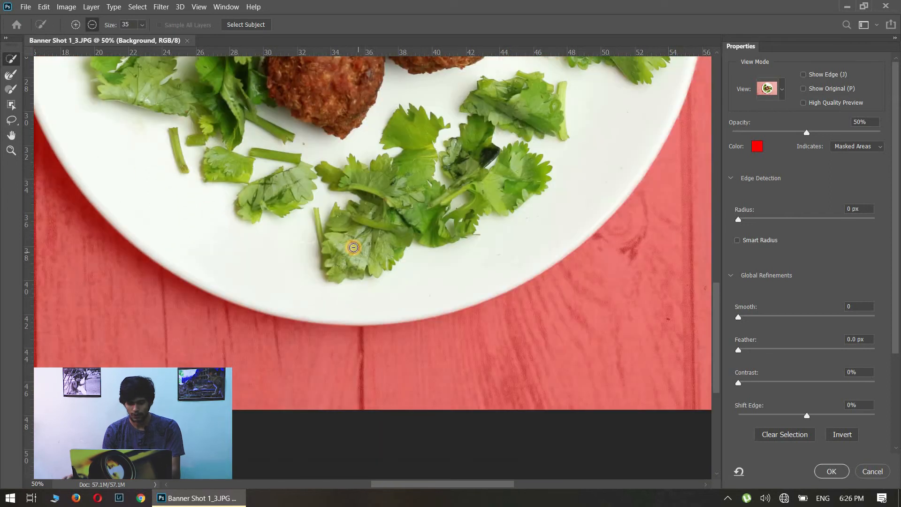
Output the refined plate selection as a New Layer with Layer Mask.
key("ctrl+0")
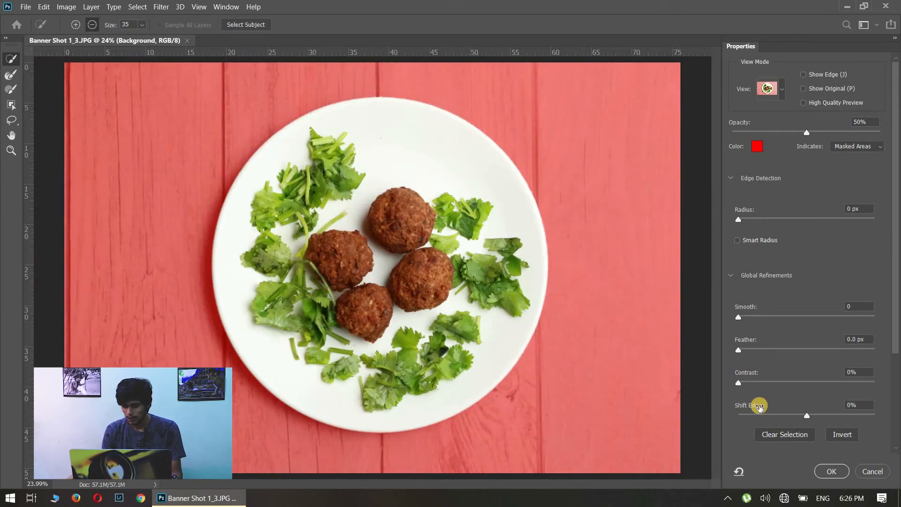
scroll(769, 416, "down", 5)
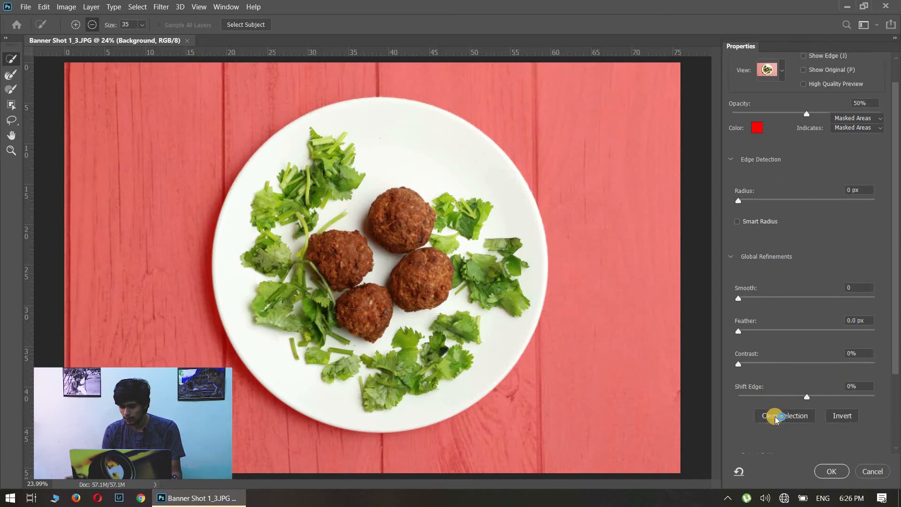
scroll(774, 418, "down", 3)
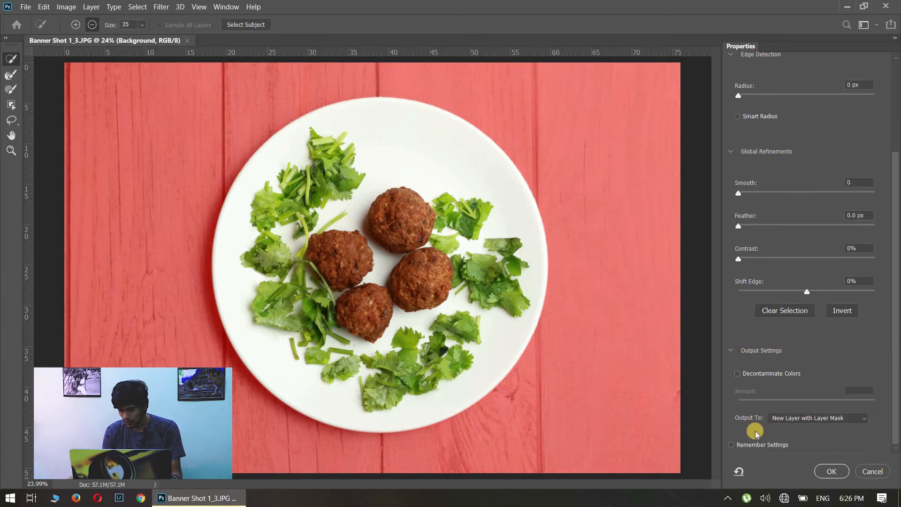
left_click(798, 419)
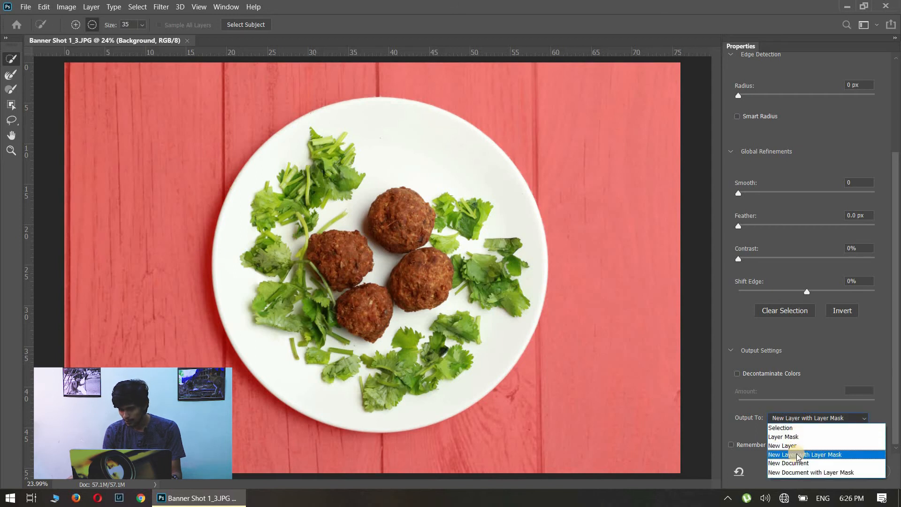
left_click(798, 456)
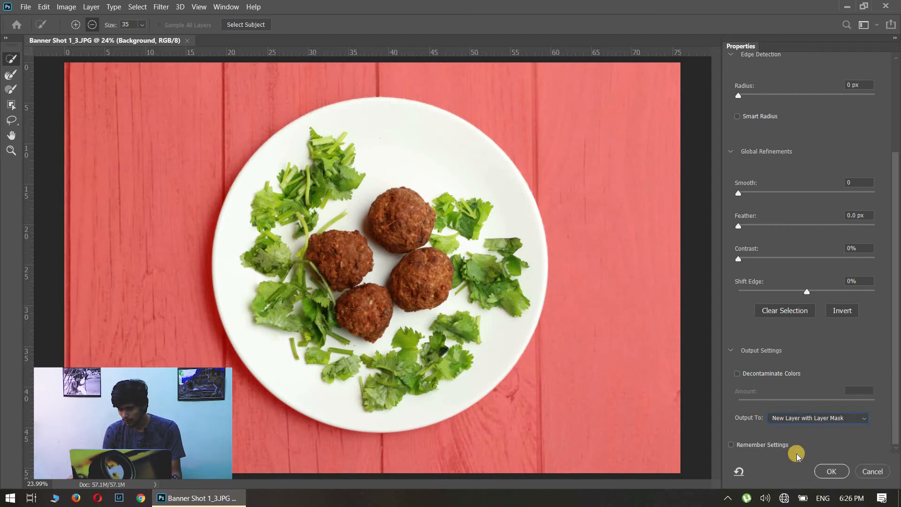
left_click(829, 471)
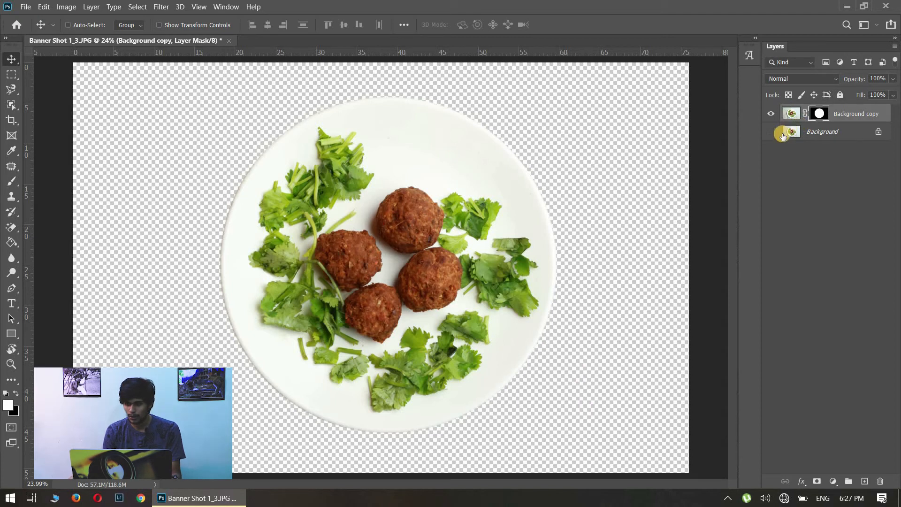
Try a Solid Color fill layer above the Background layer in light green b6cf6a sampled from the coriander, and delete it.
left_click(809, 137)
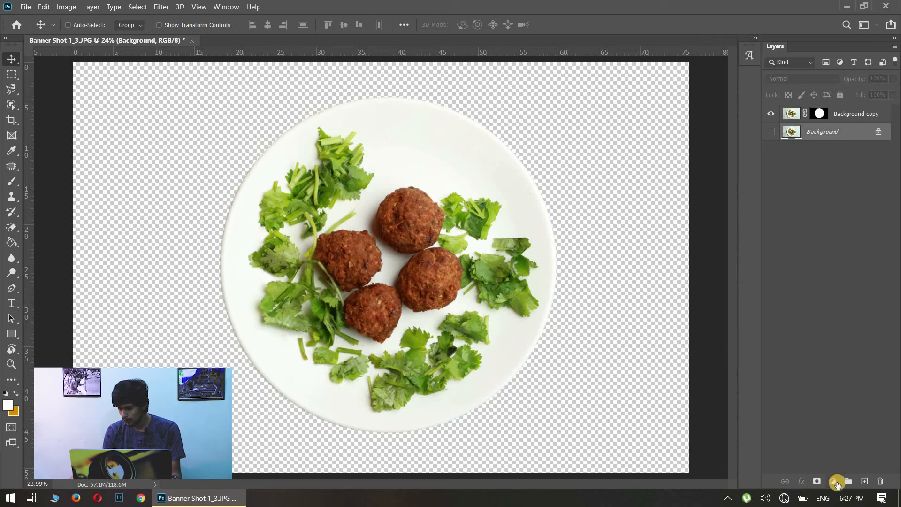
left_click(834, 481)
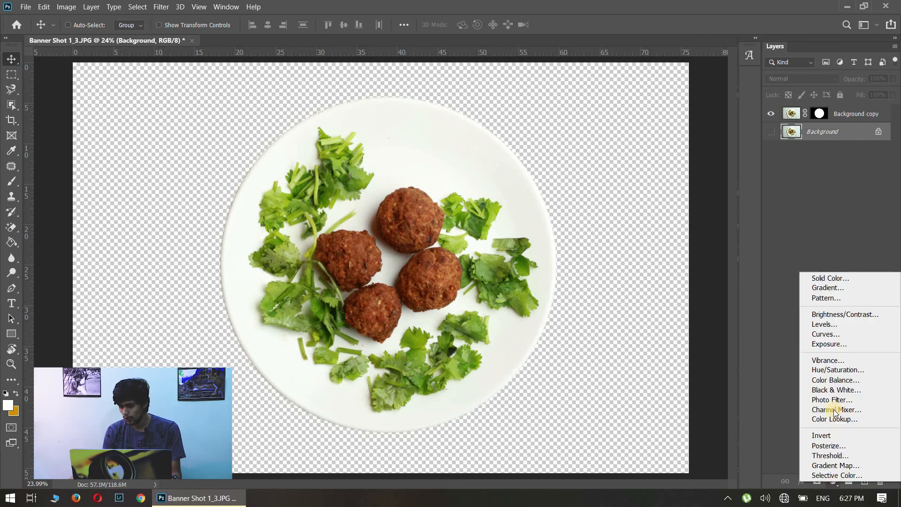
left_click(848, 278)
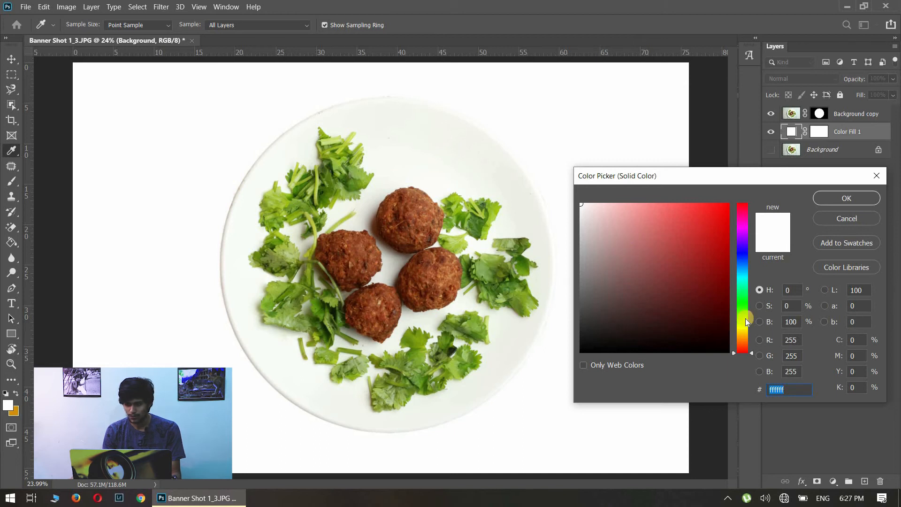
mouse_move(743, 317)
left_mouse_down()
mouse_move(742, 330)
mouse_move(740, 322)
left_mouse_up()
left_click(691, 268)
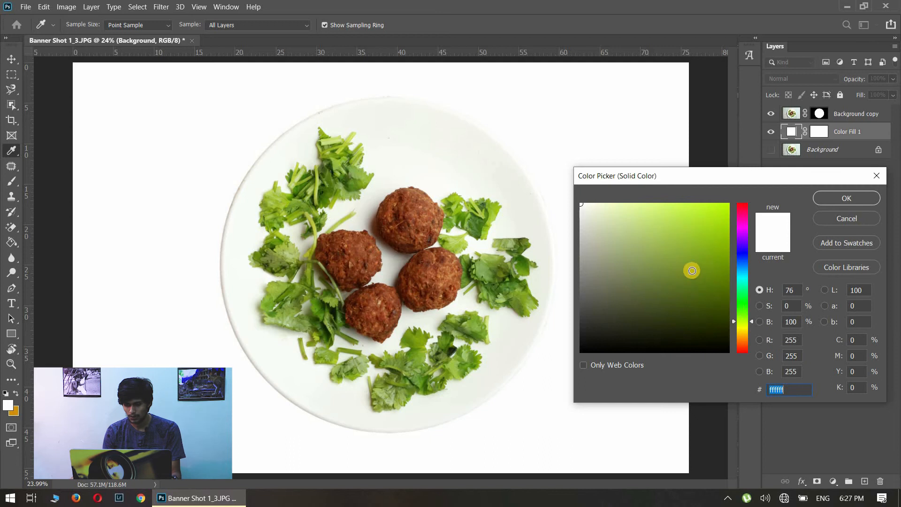
mouse_move(700, 248)
left_mouse_down()
mouse_move(677, 235)
mouse_move(658, 261)
mouse_move(619, 283)
left_mouse_up()
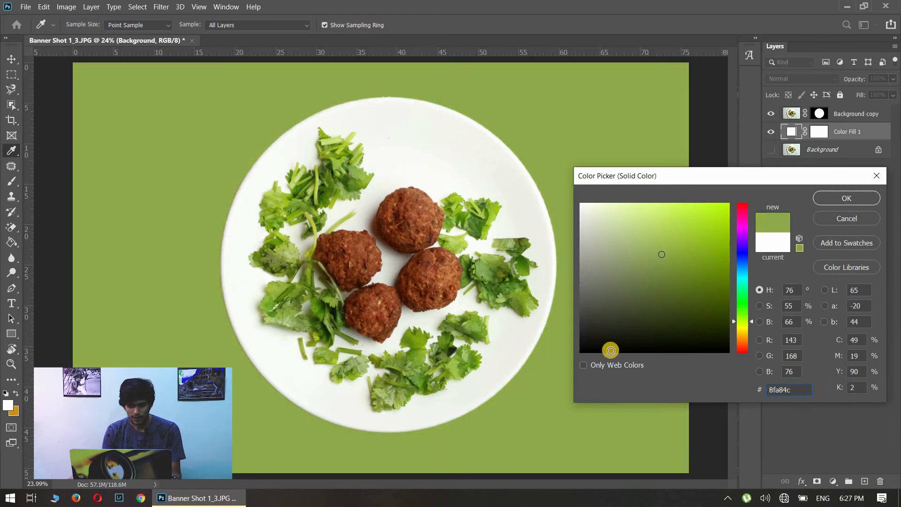
left_click(278, 193)
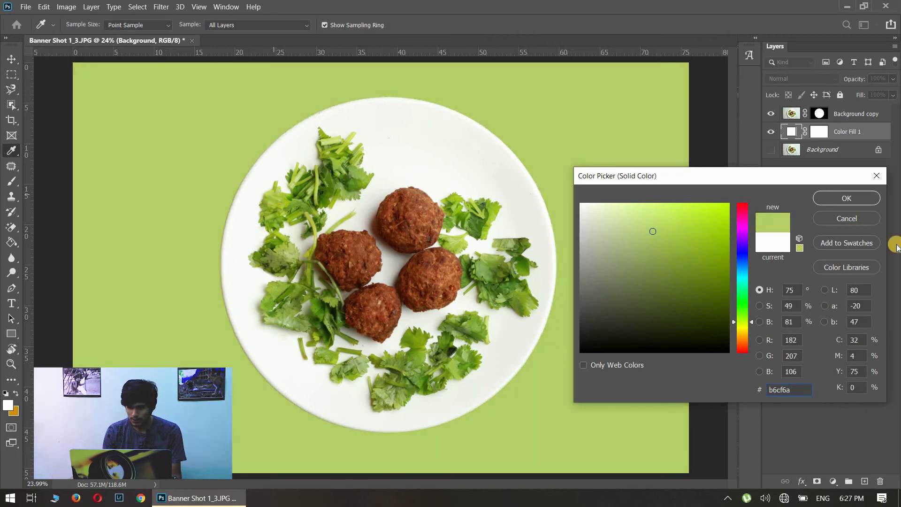
left_click(835, 199)
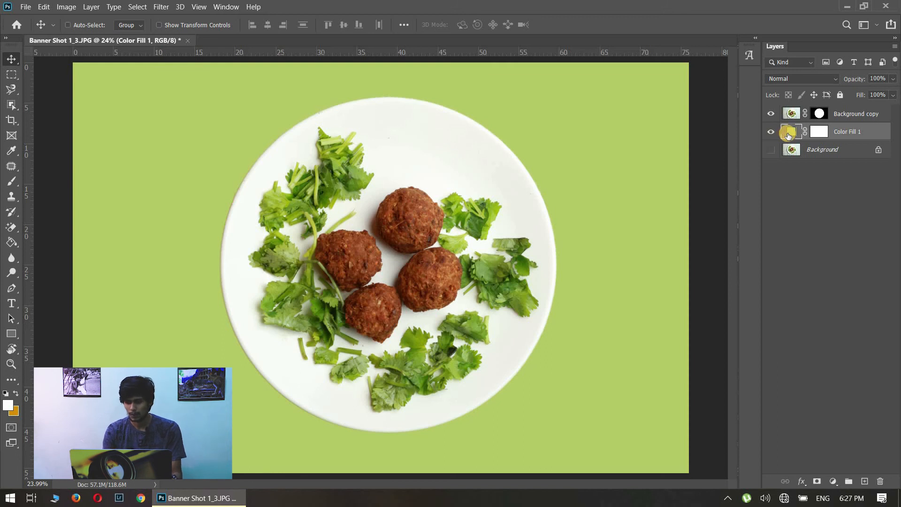
key("Delete")
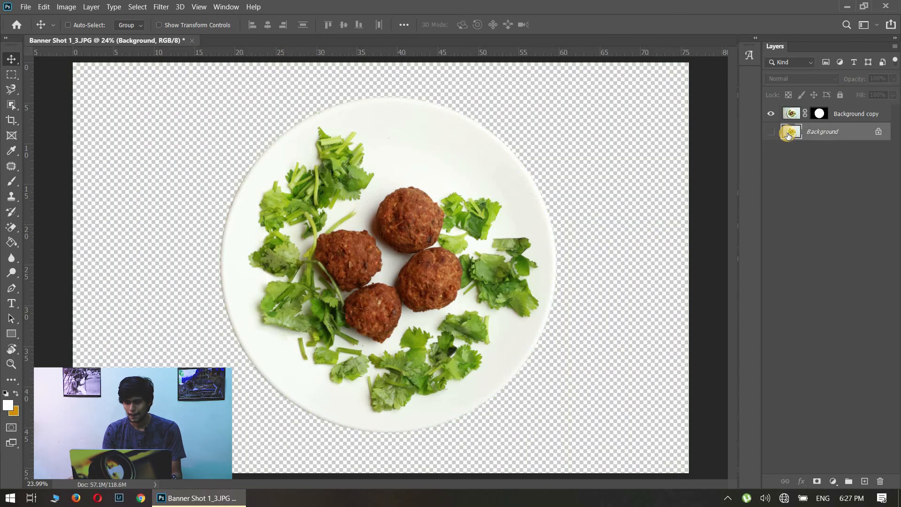
Add a Pattern fill layer above the Background layer using the dark green pattern from the Grass group at 100% scale.
left_click(833, 481)
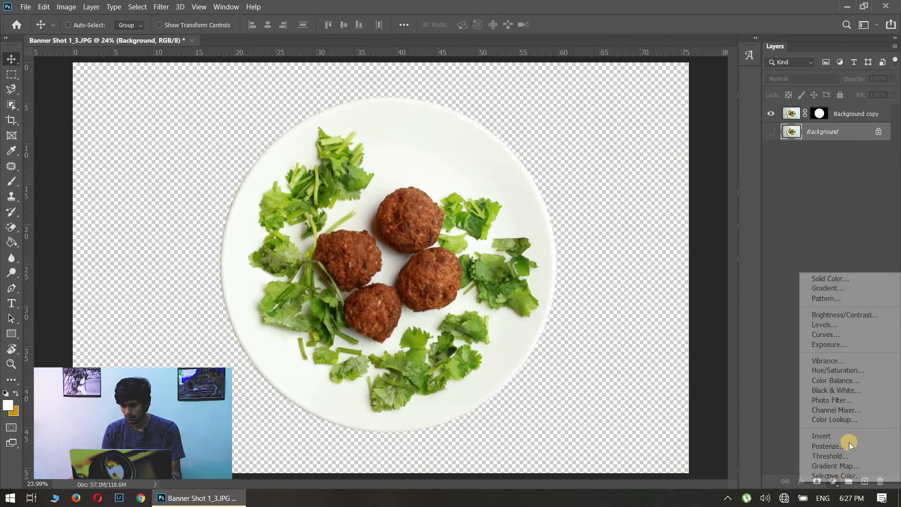
left_click(849, 297)
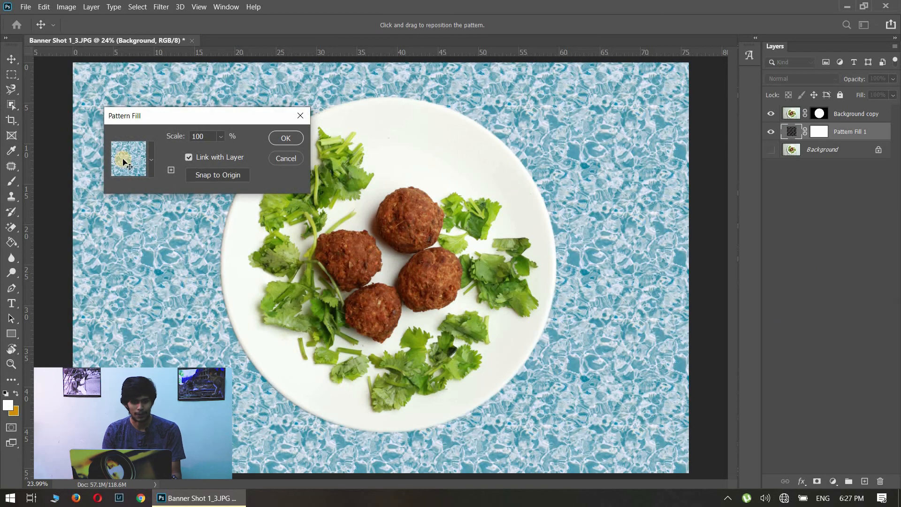
left_click(152, 163)
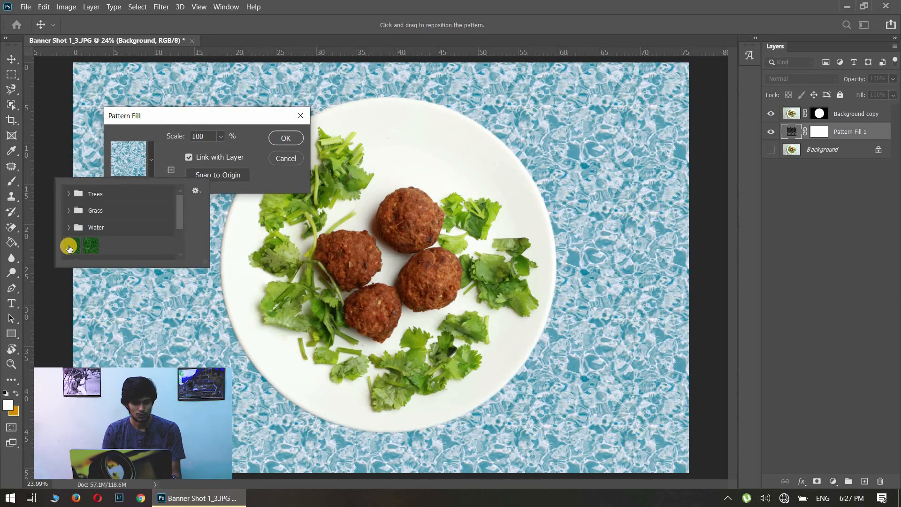
left_click(69, 210)
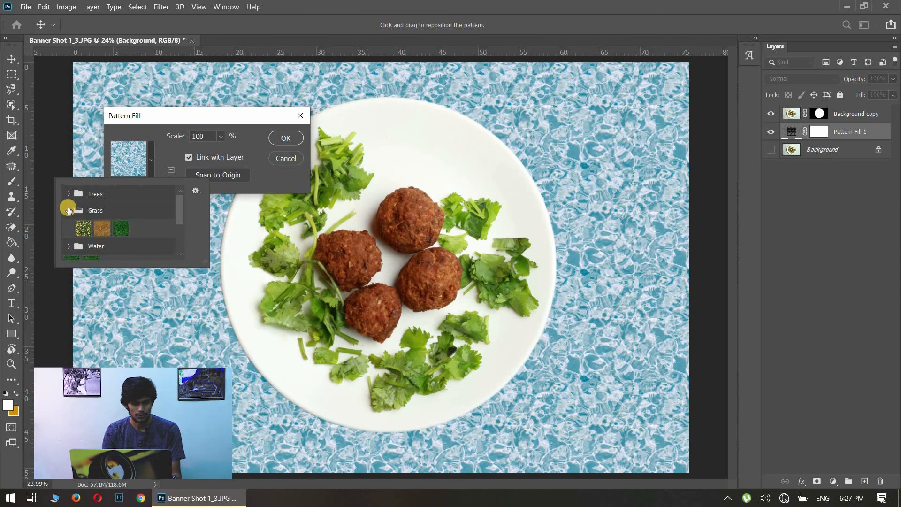
left_click(120, 228)
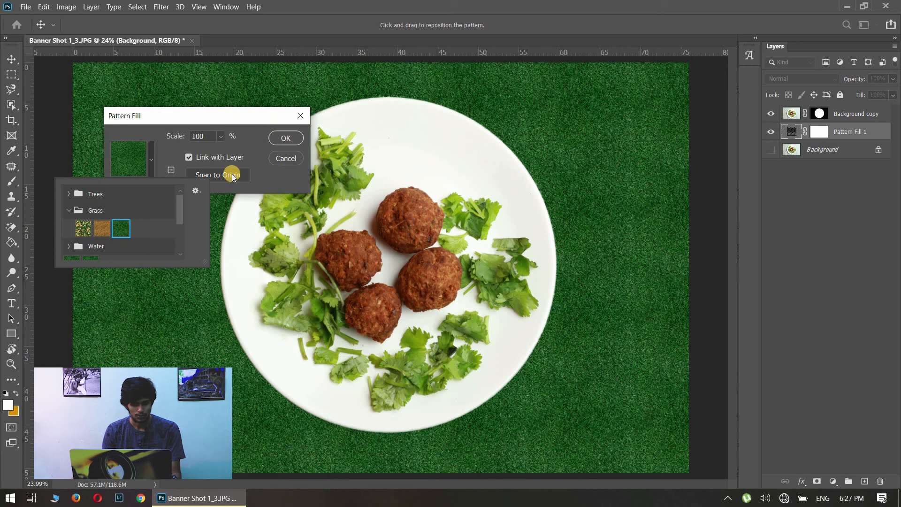
left_click(282, 139)
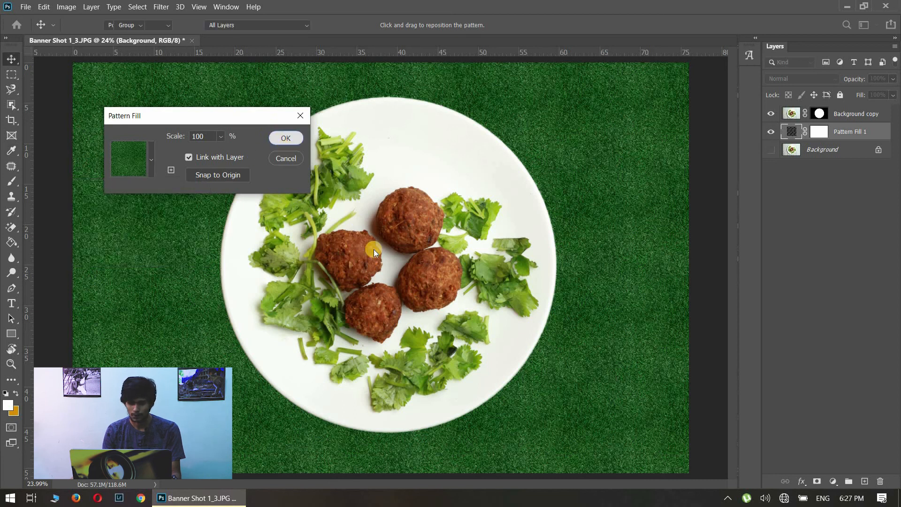
key("Return")
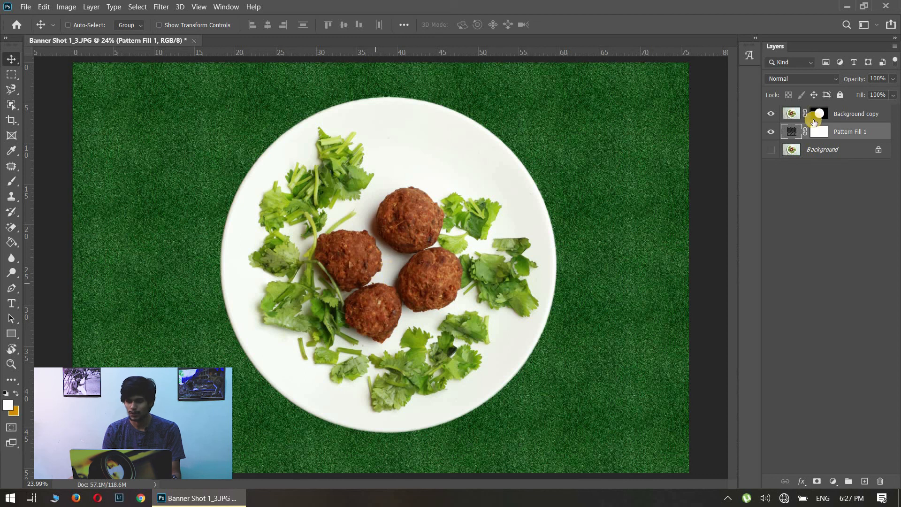
Reposition the cut-out plate on the Background copy layer horizontally over the grass, toward the canvas's left side.
left_click_drag(349, 284, 375, 281)
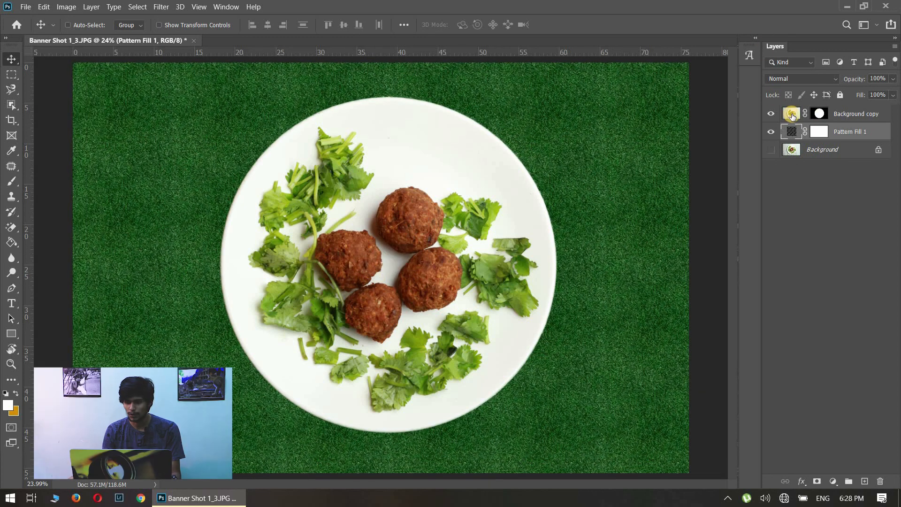
left_click_drag(315, 288, 267, 267)
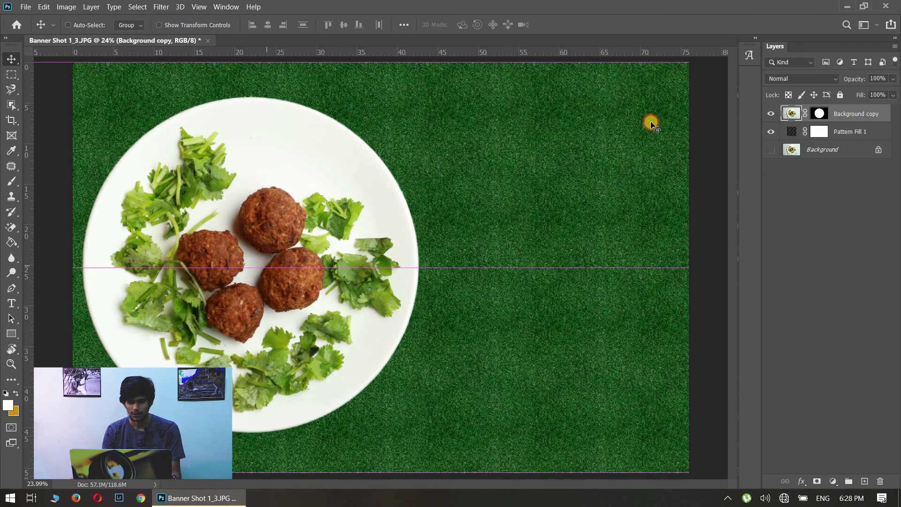
left_click_drag(357, 300, 477, 302)
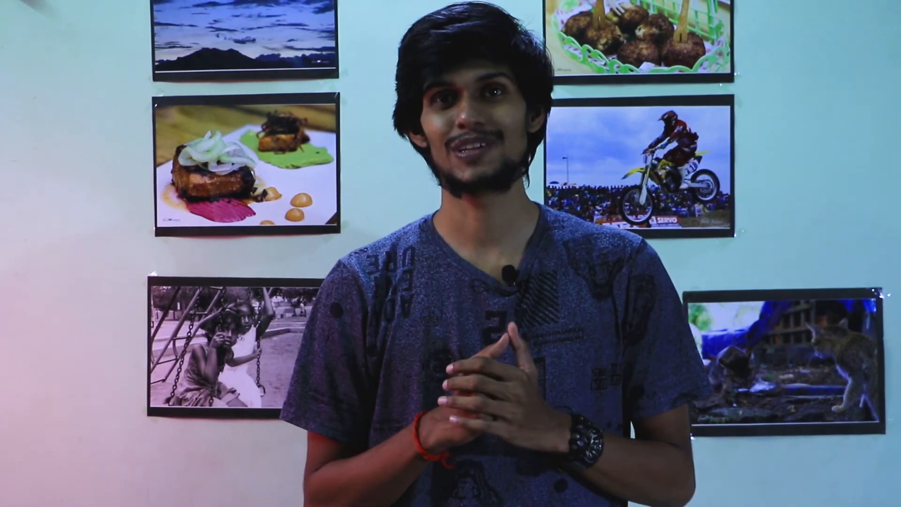